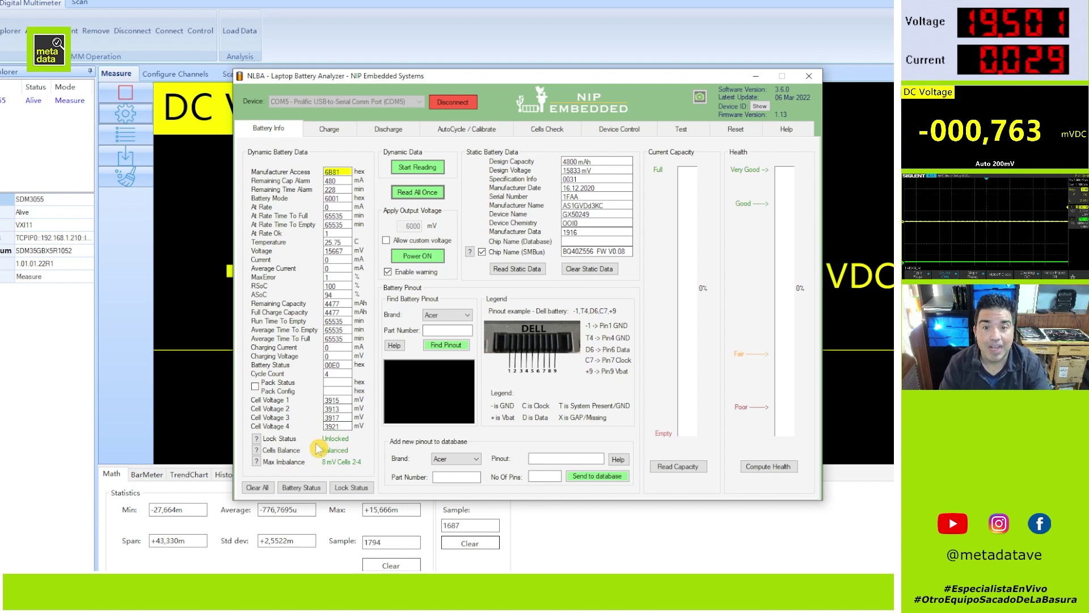
- Decode the battery status flags and check the battery's lock status
click(301, 487)
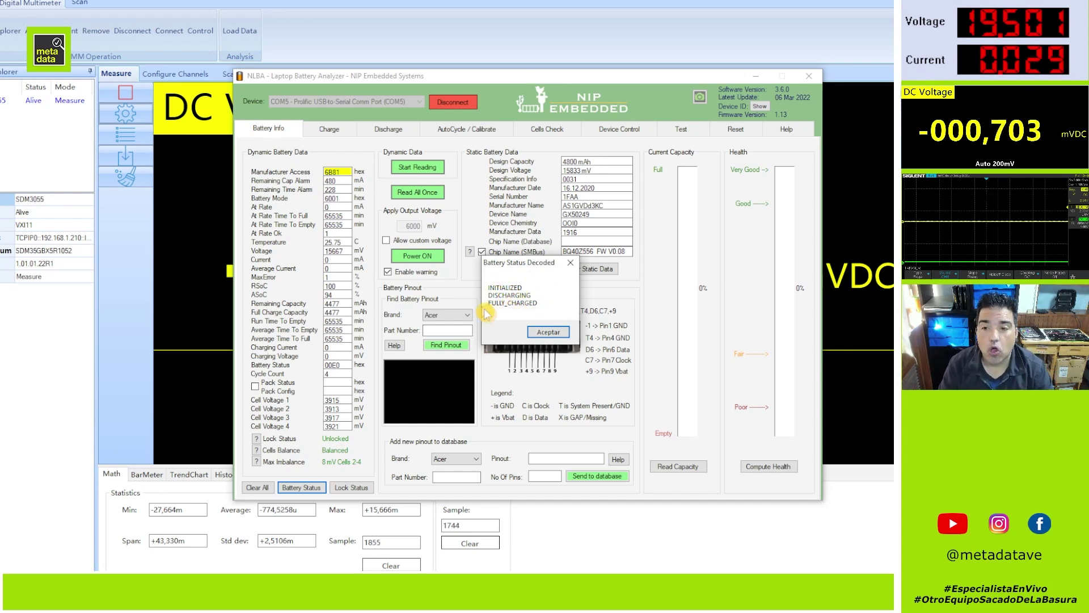
click(543, 332)
click(351, 488)
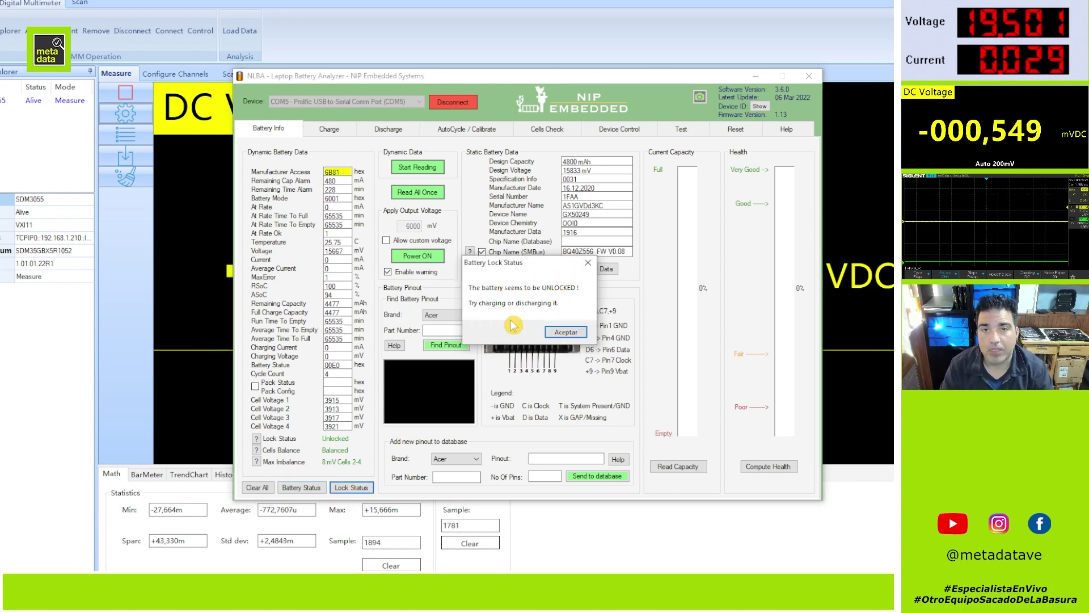
click(566, 331)
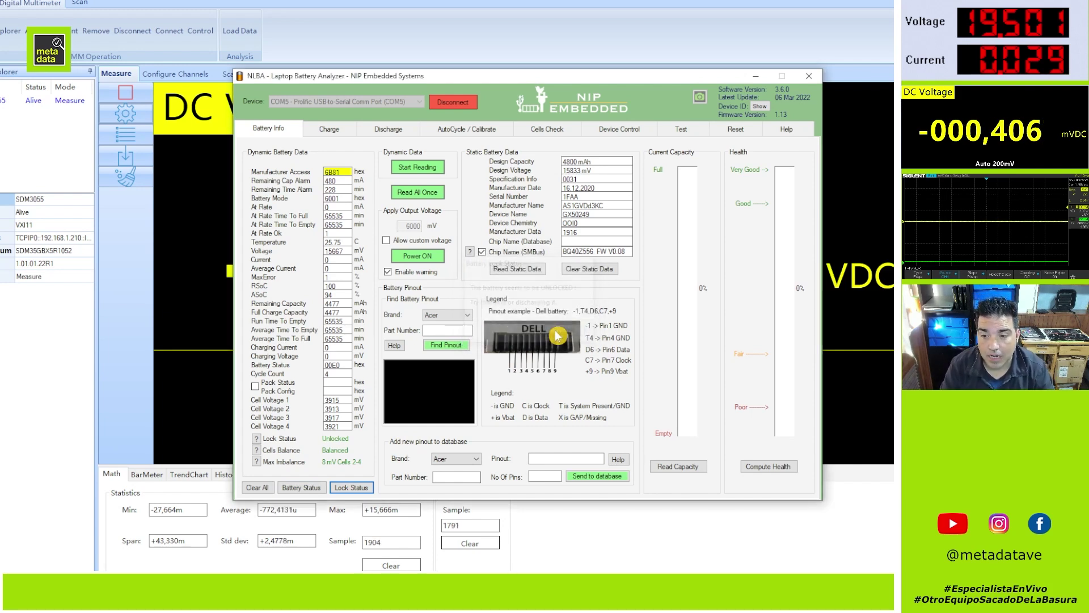
- Read the battery's current capacity, compute its health, and examine the cycle count
click(681, 468)
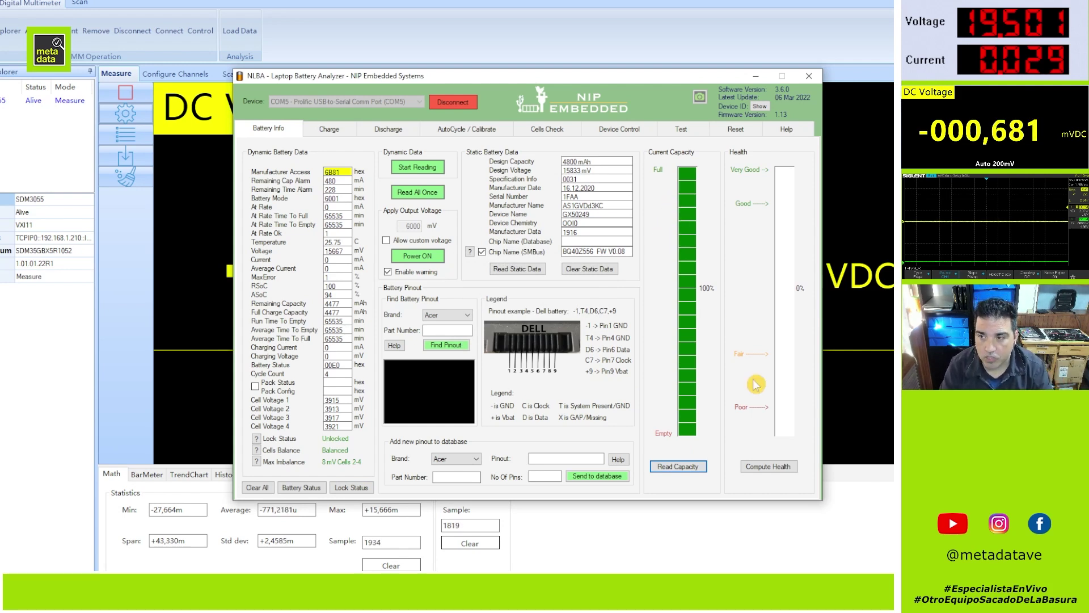
click(789, 471)
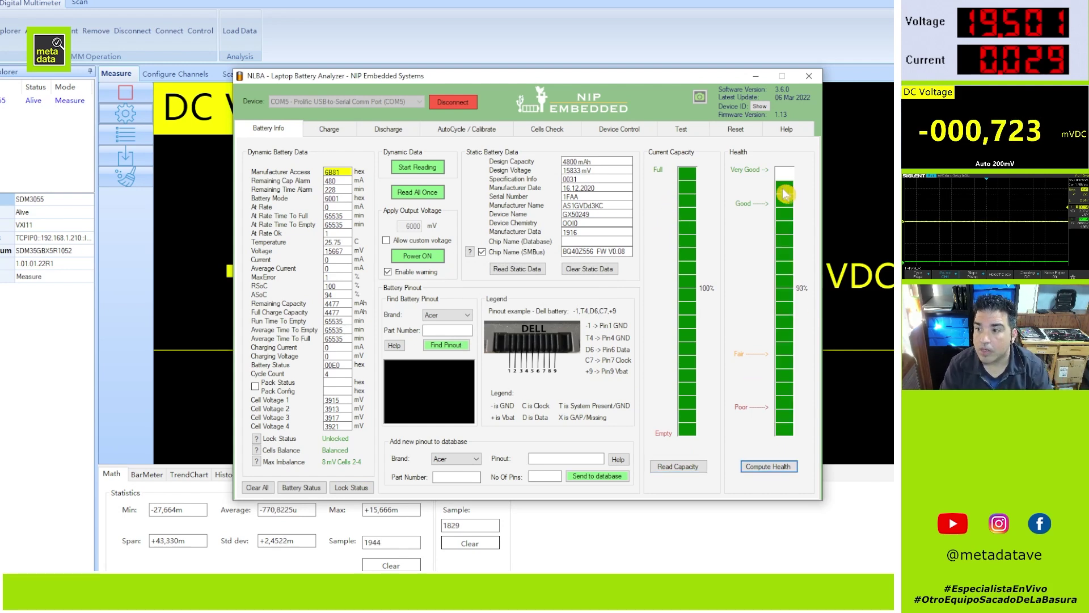
double_click(328, 374)
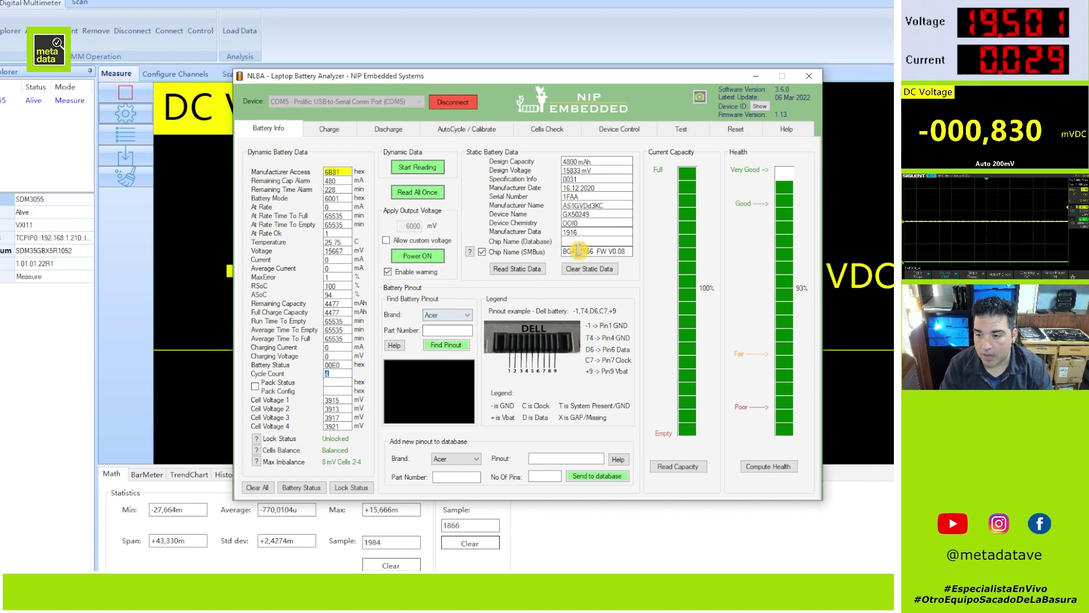
- Try to discharge the battery using the existing stop conditions and maximum discharging current
click(390, 130)
click(293, 302)
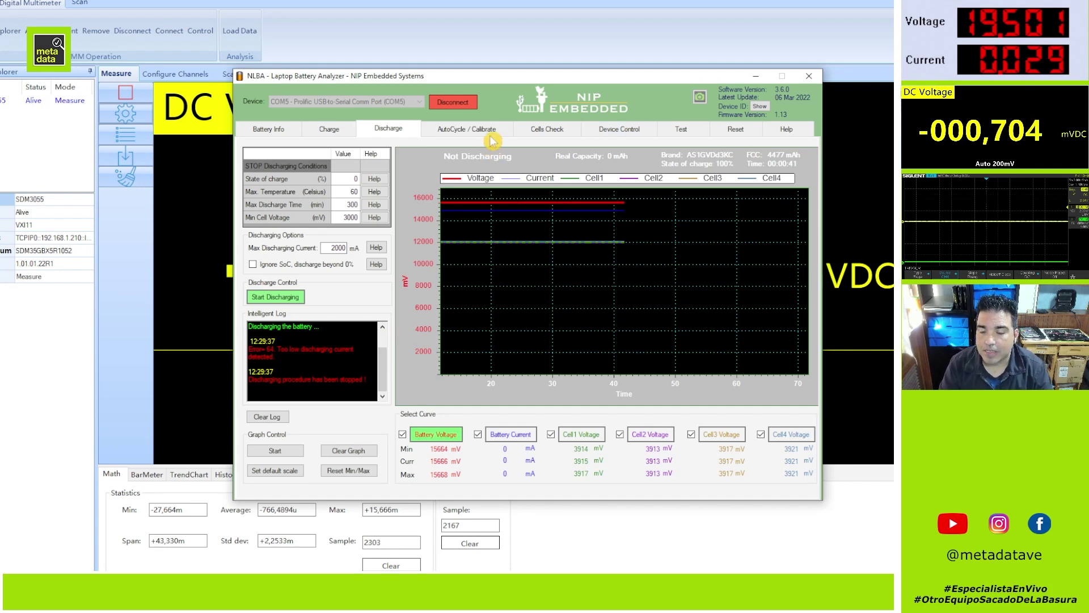
- Start a new reset session and read the battery's SBS report
click(726, 130)
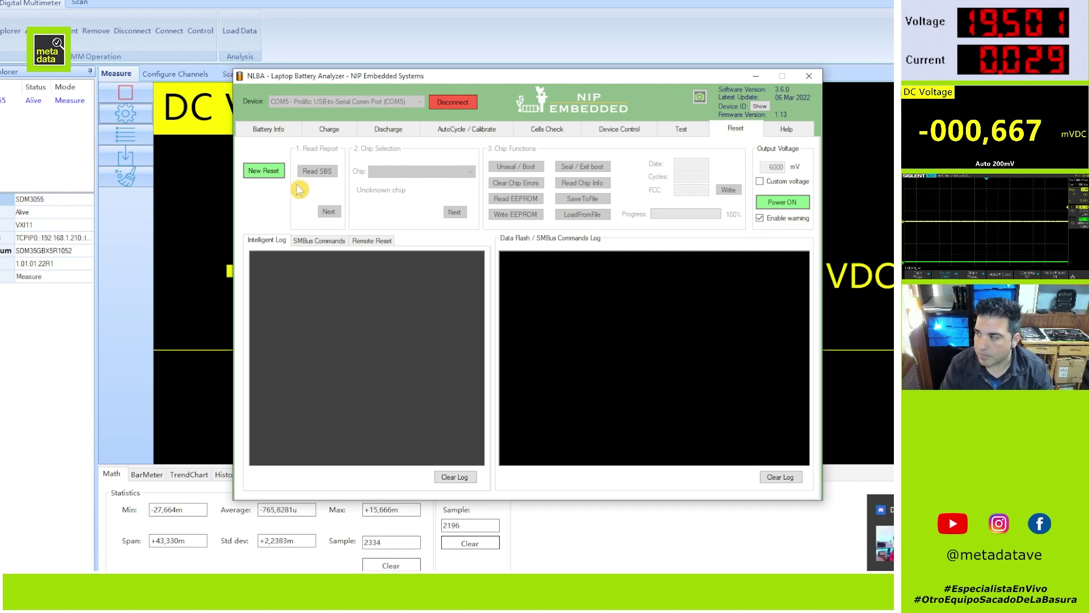
click(264, 170)
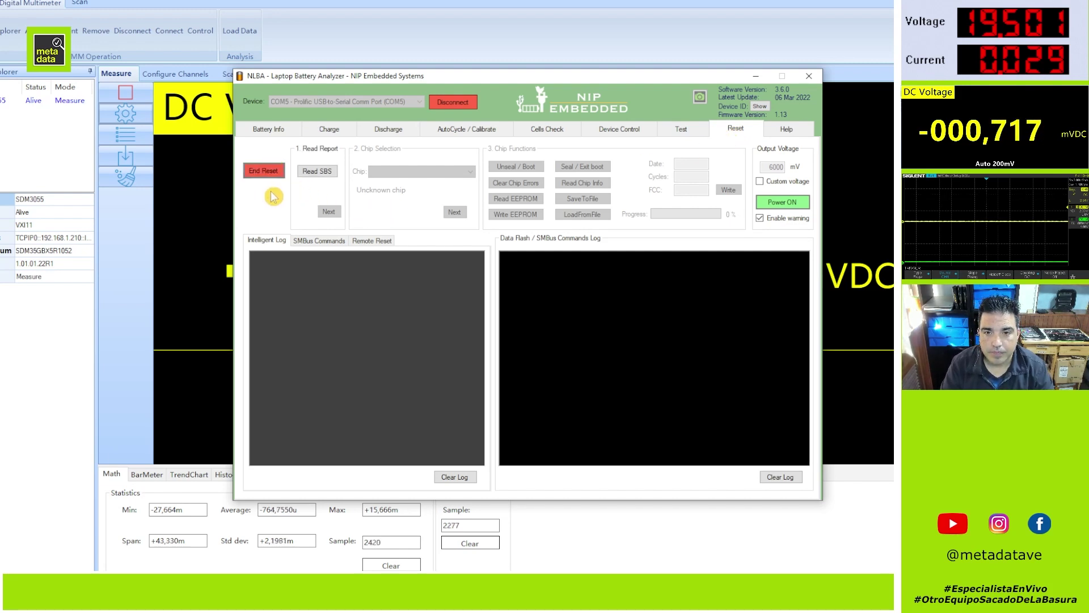
click(316, 176)
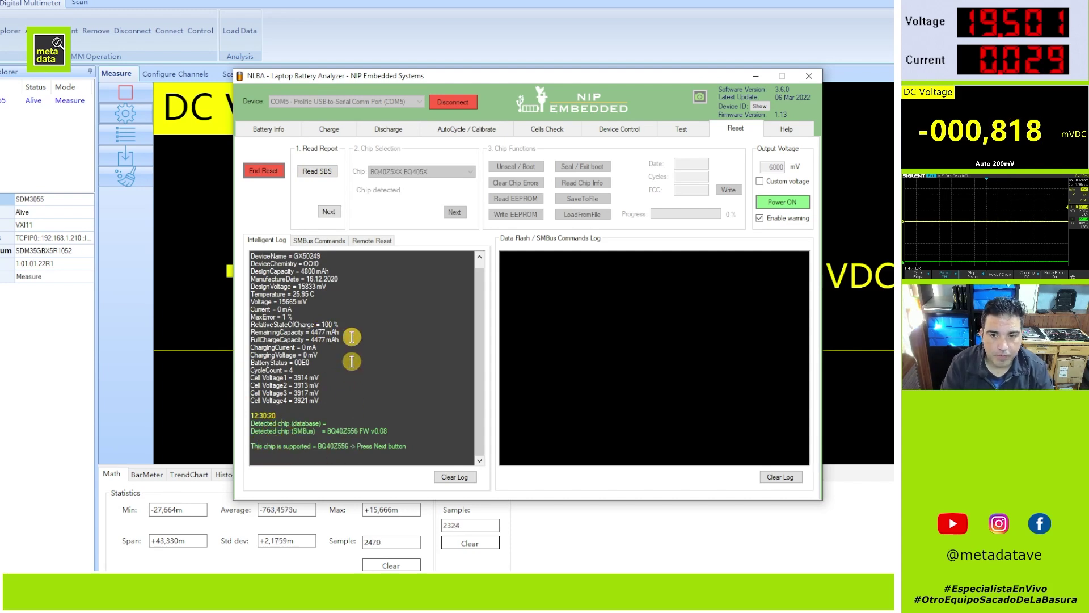
- Keep BQ40Z5XX,BQ405X as the selected chip and proceed to the chip functions
click(329, 211)
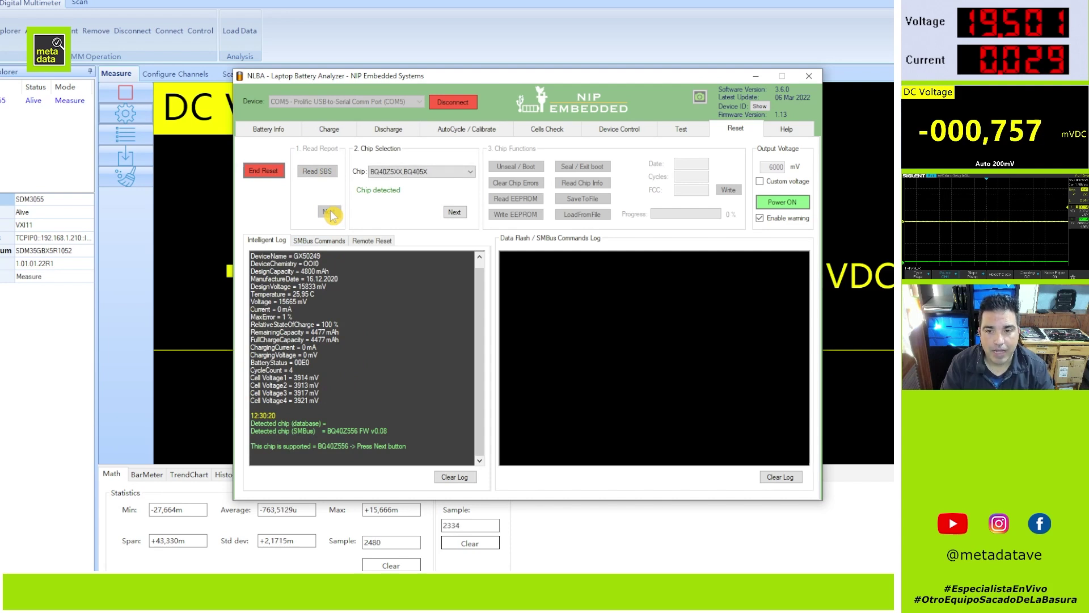
click(400, 174)
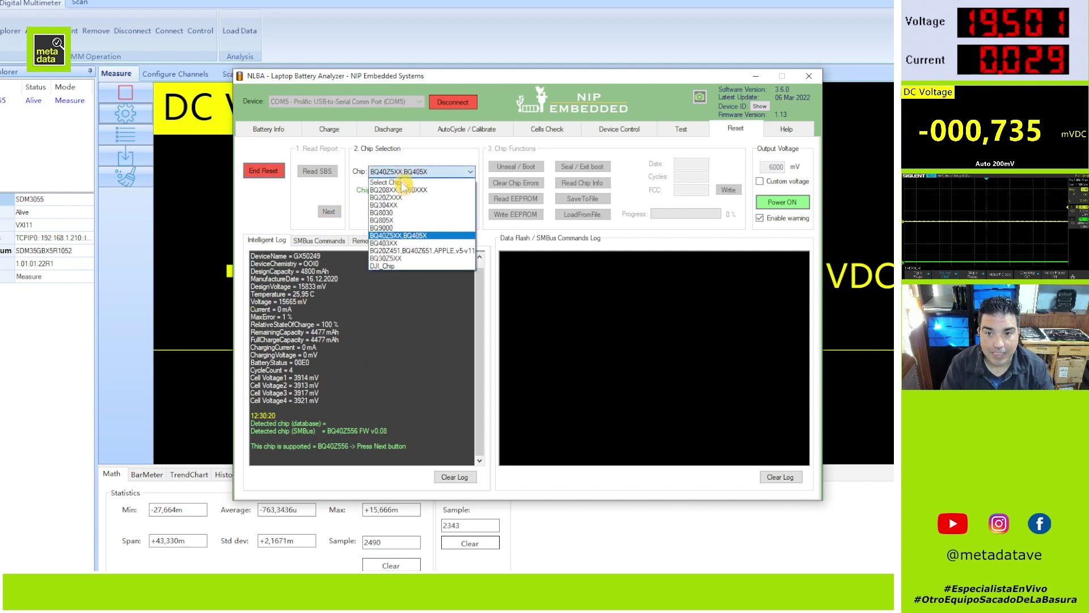
click(357, 208)
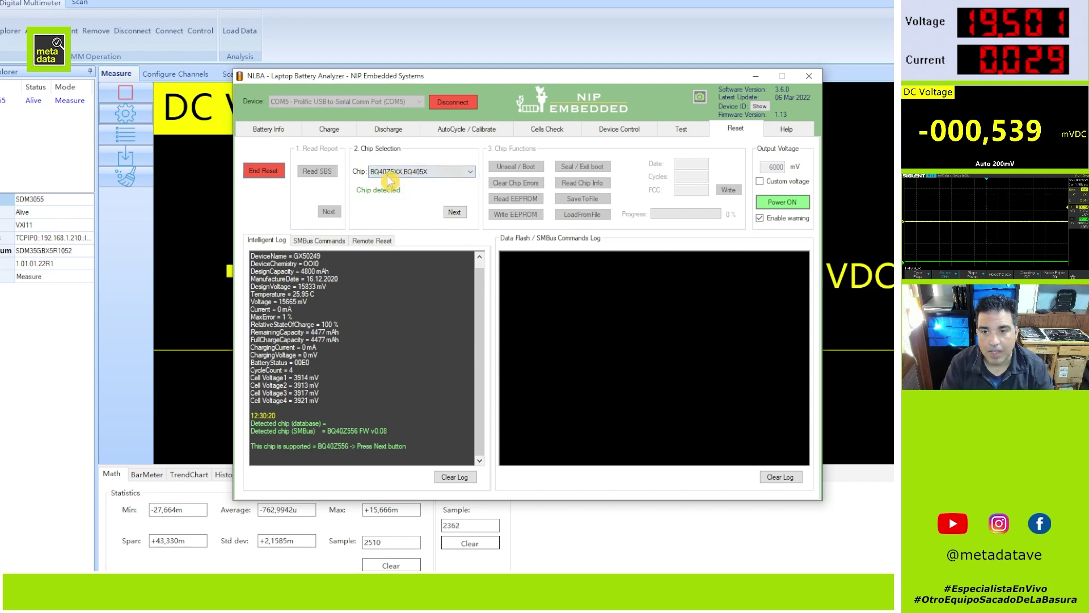
click(455, 213)
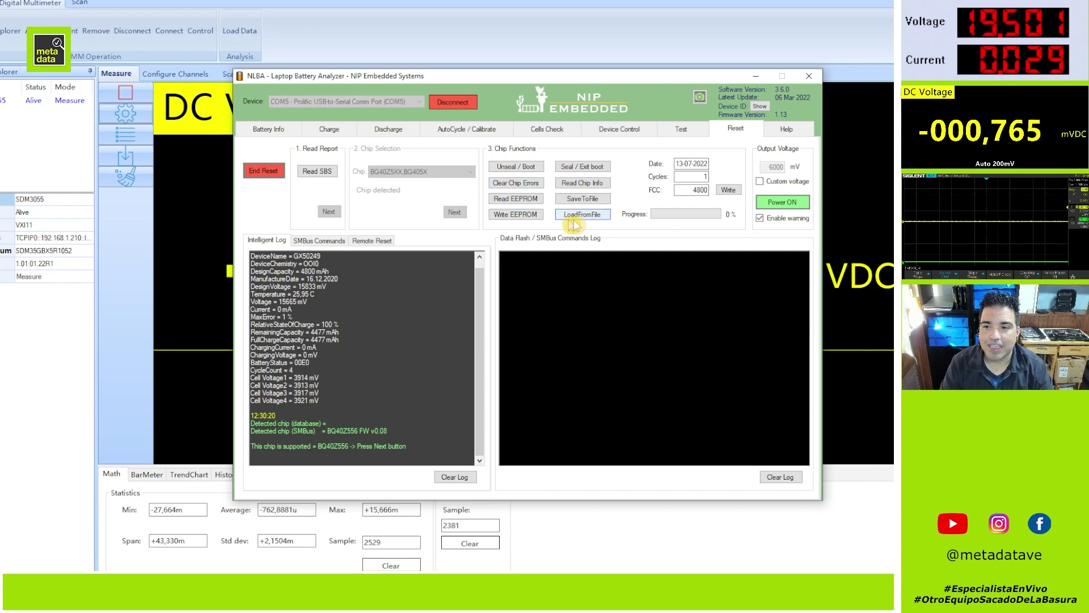
- Unseal the battery chip, reading the chip info before and after
click(576, 186)
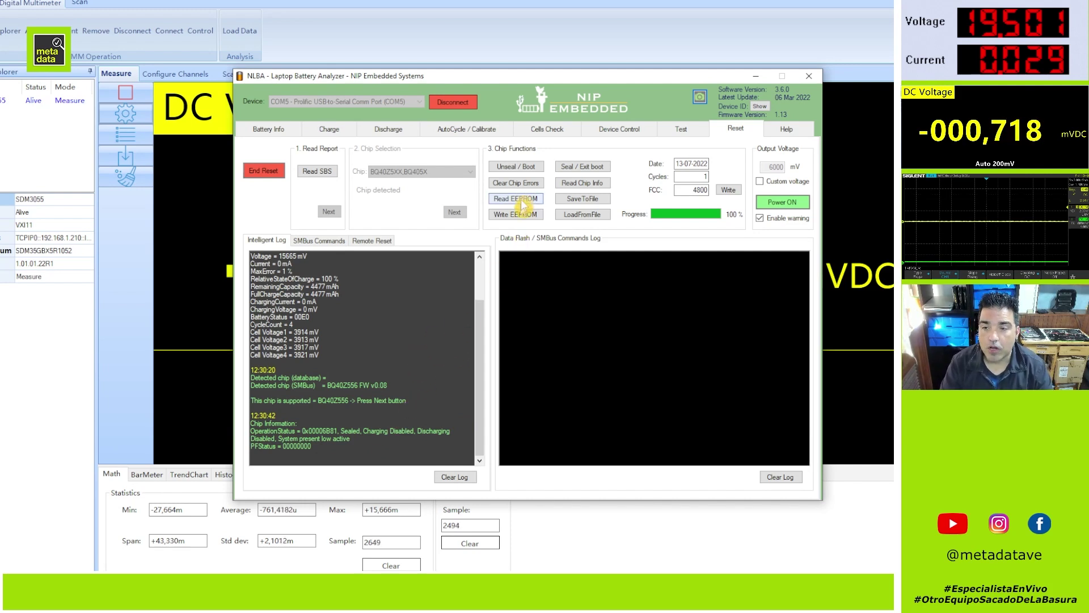
click(513, 167)
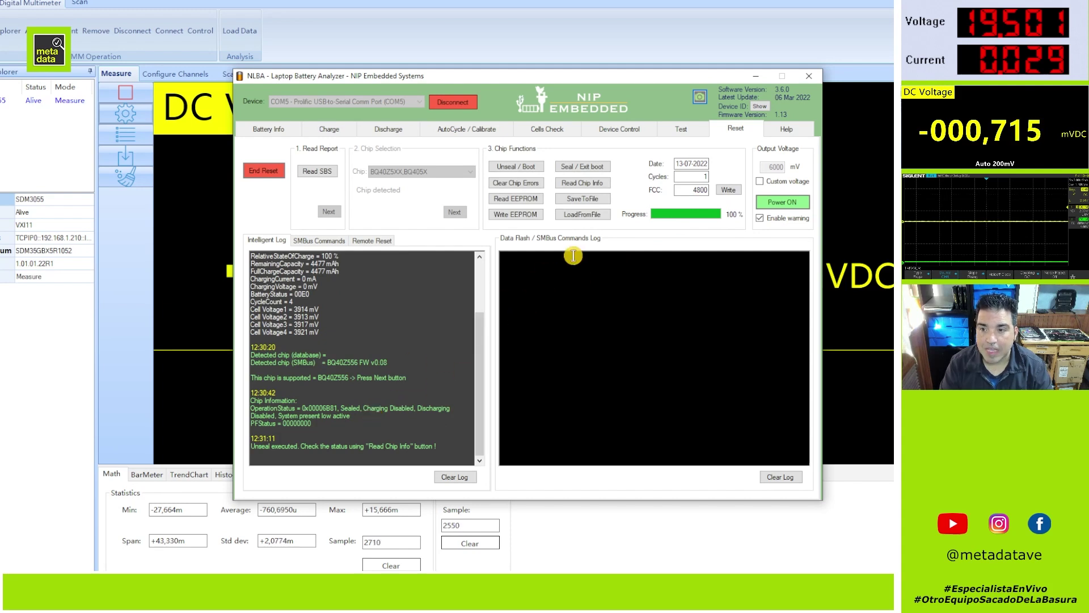
click(582, 183)
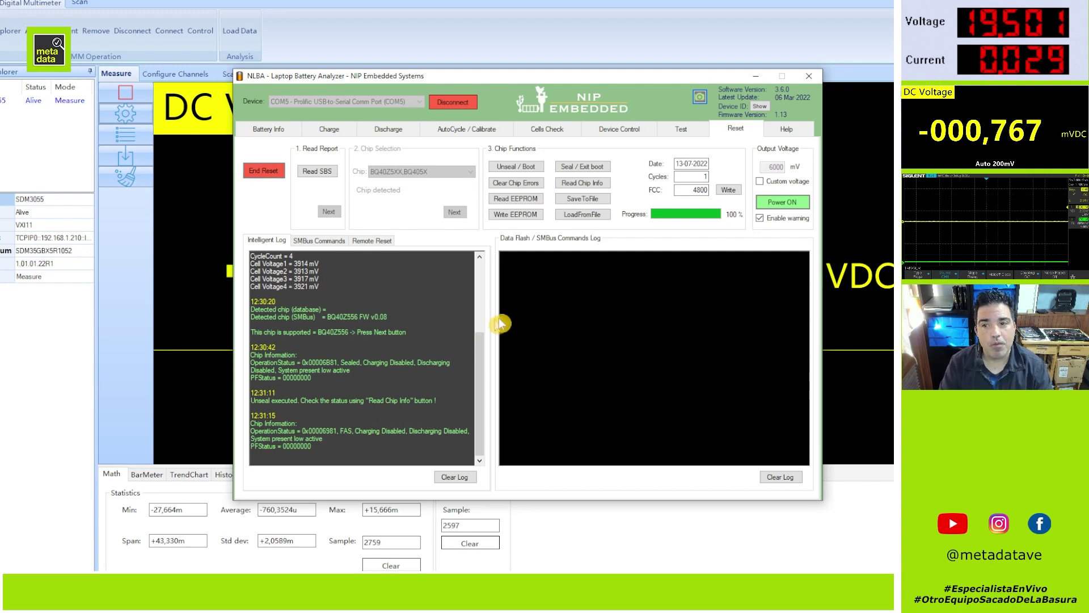
- Clear the chip errors and read the chip info again
click(522, 189)
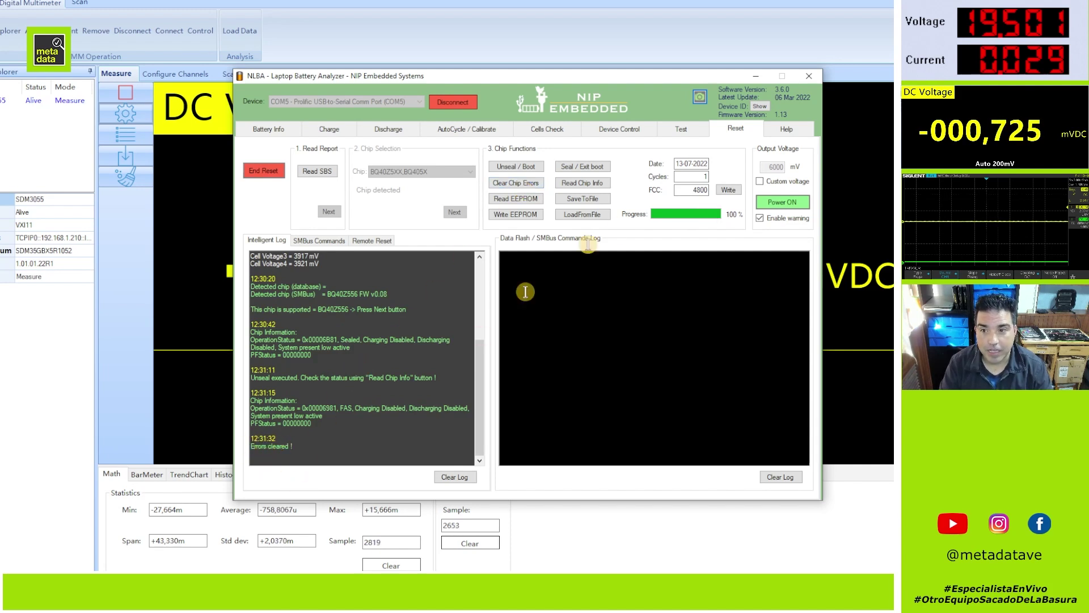
click(587, 184)
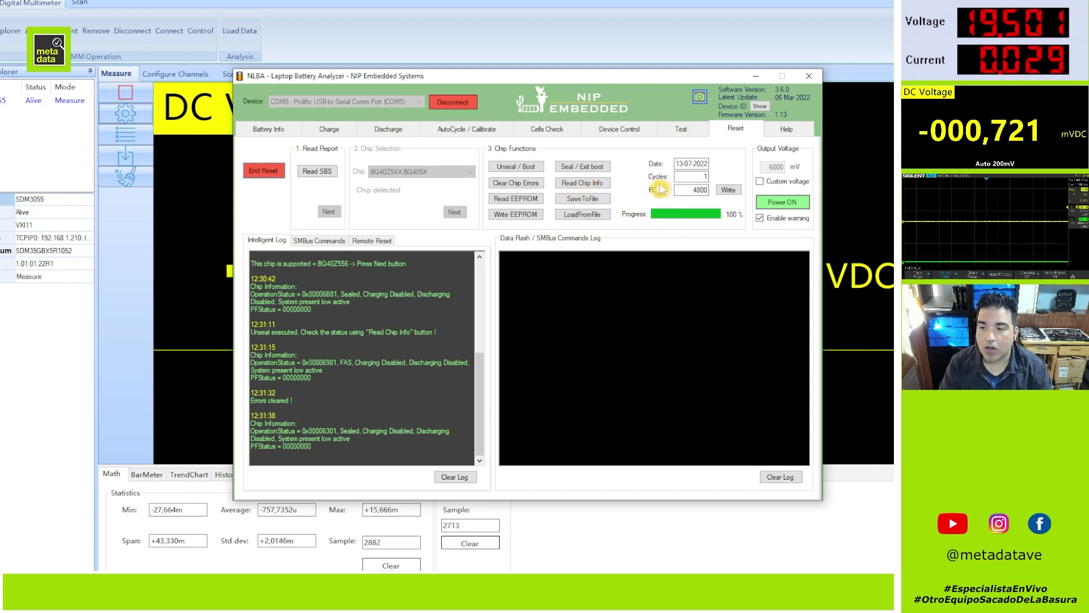
click(699, 176)
text(1)
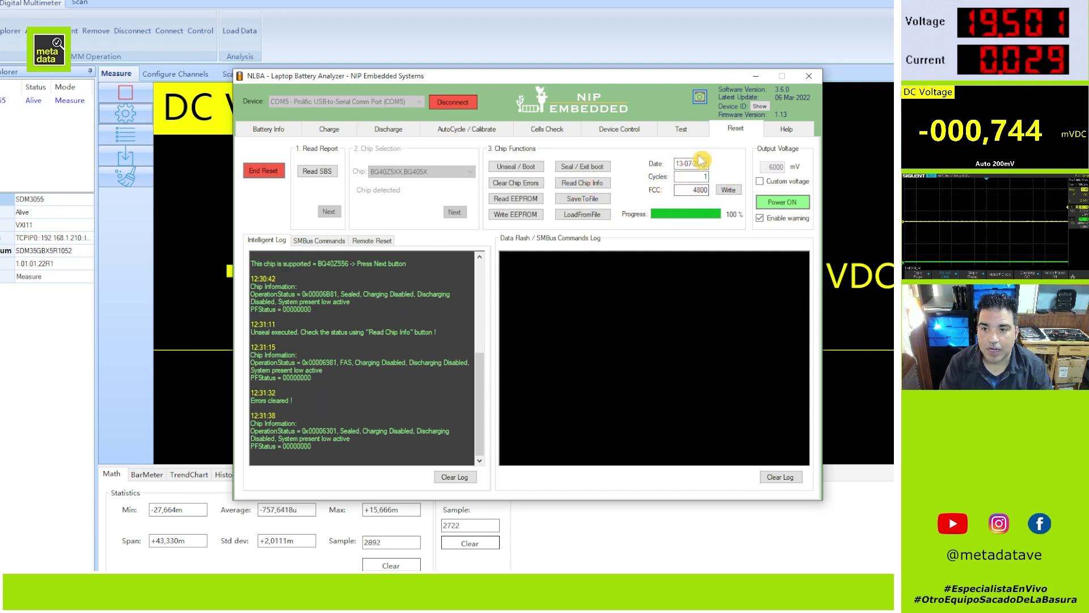
click(698, 190)
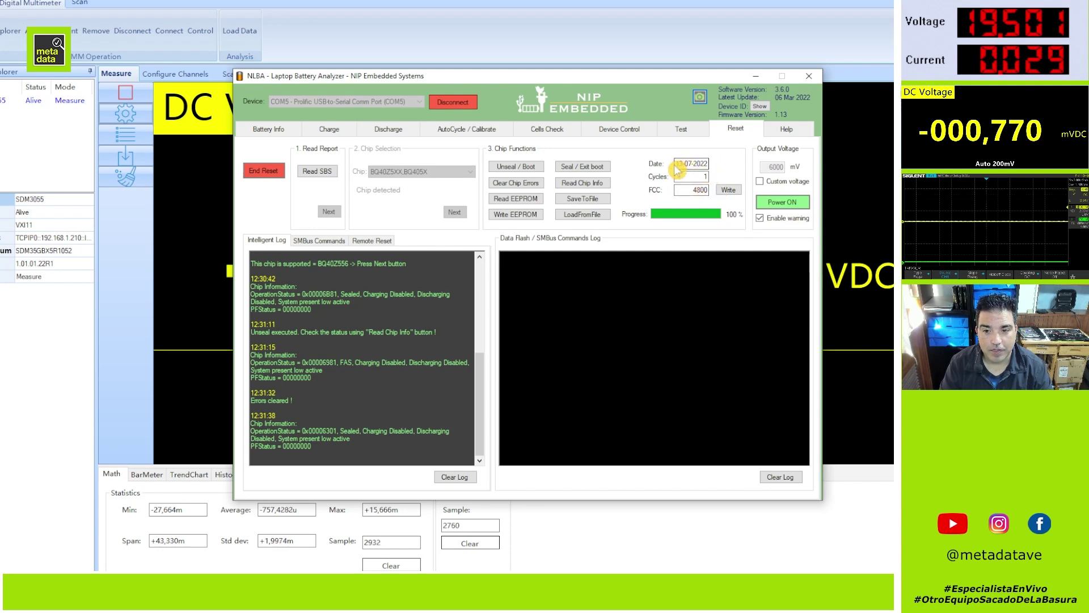
- Seal the battery chip and check its FET states and PFStatus in a new chip info report
click(576, 168)
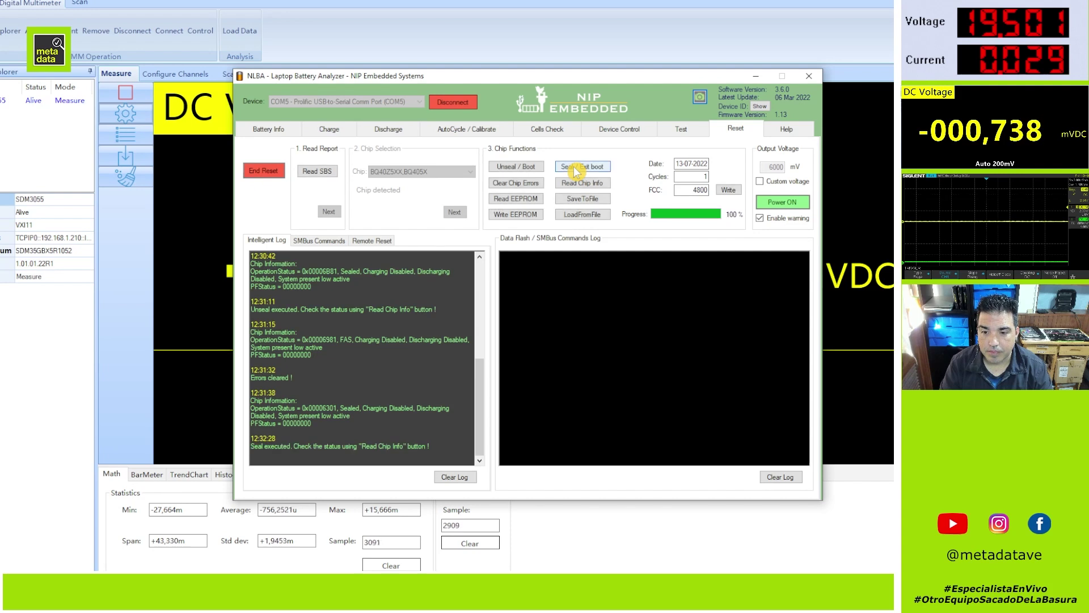
click(583, 184)
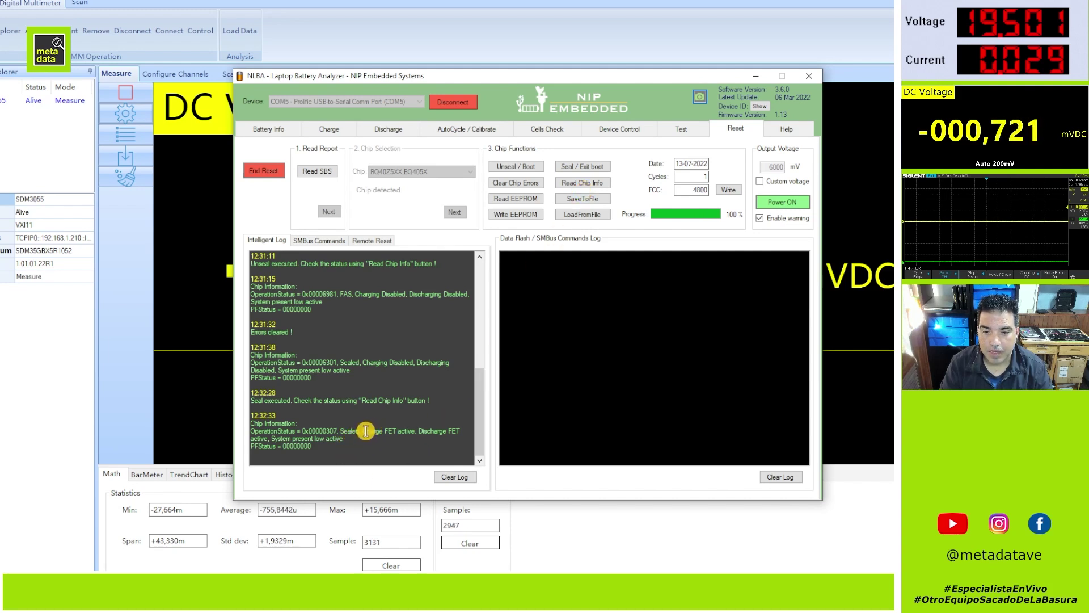
drag(363, 430, 465, 431)
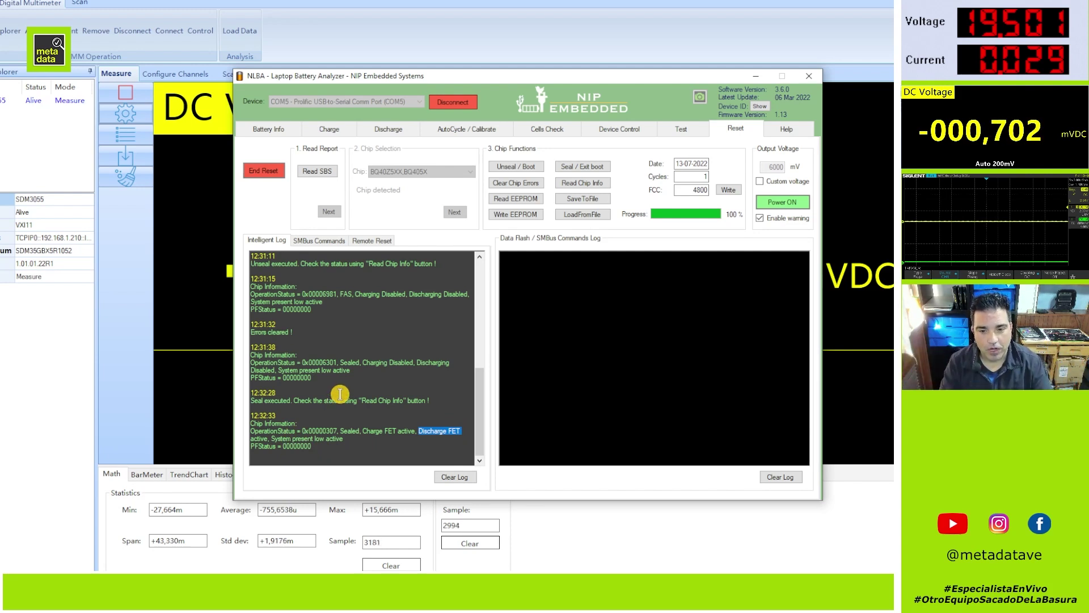
drag(313, 447, 261, 448)
click(261, 447)
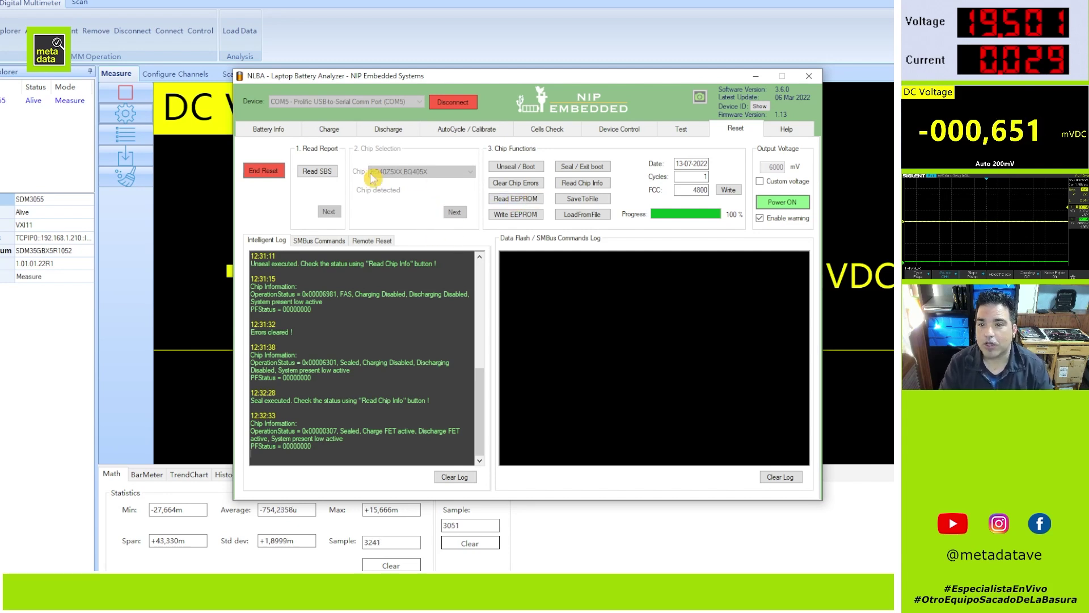
- End the reset session and run a discharge test on the battery, stopping it after about 18 seconds
click(264, 172)
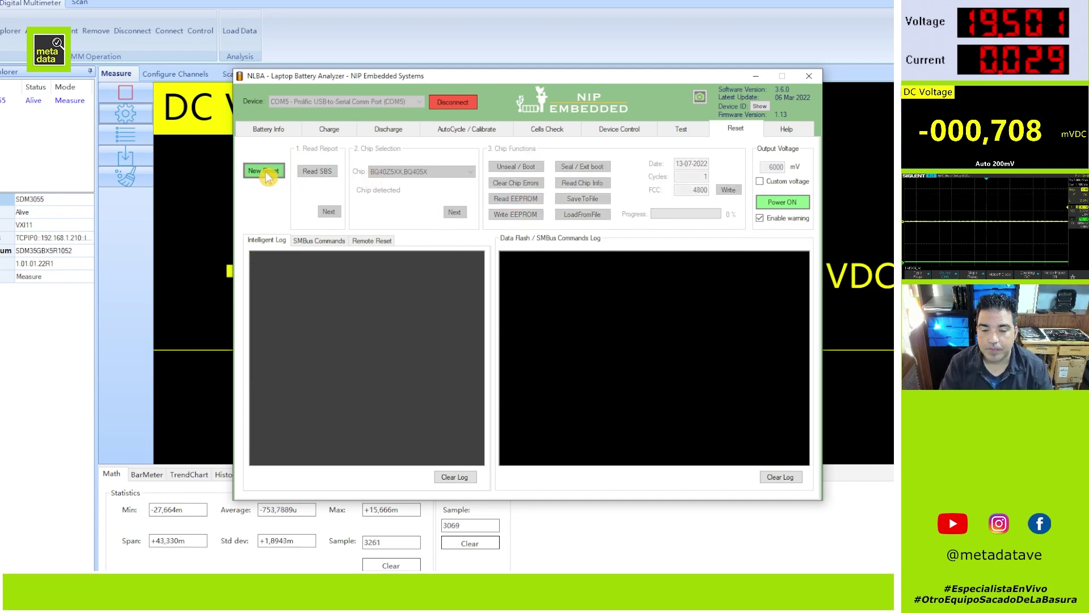
click(385, 130)
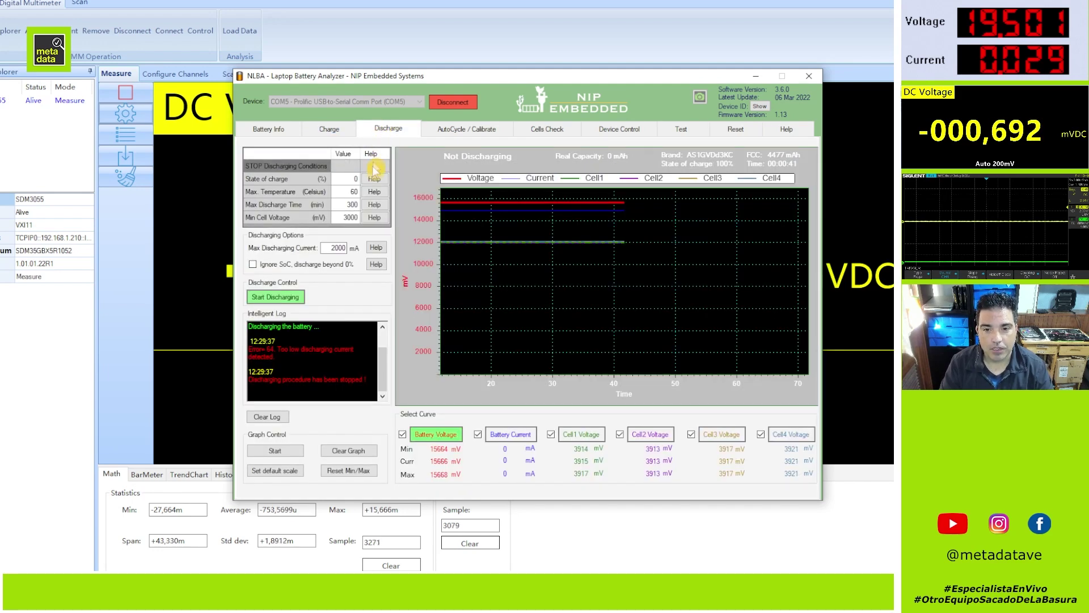
click(295, 302)
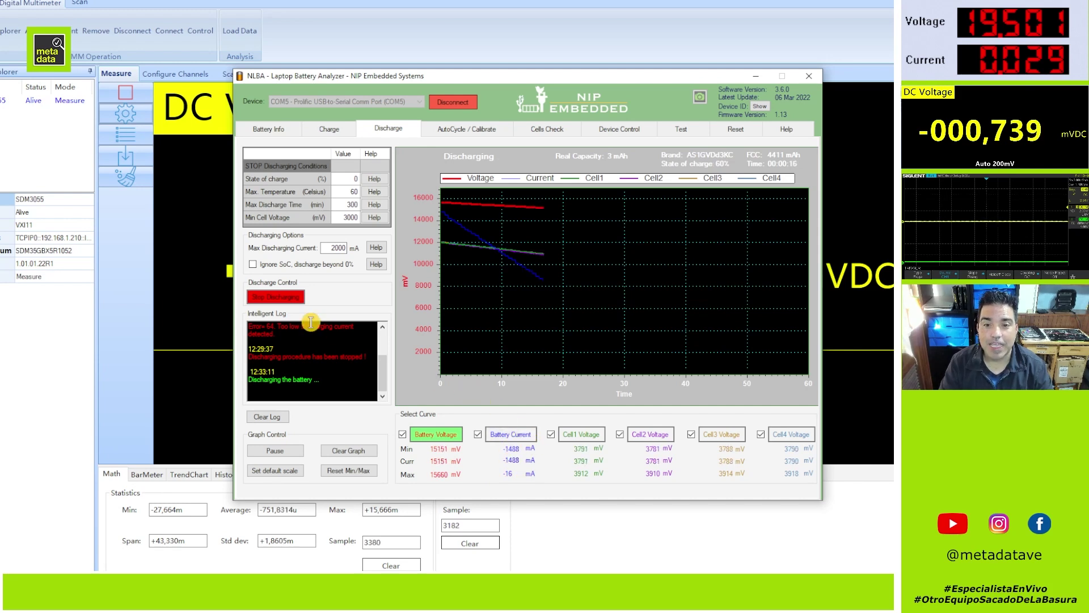
click(290, 301)
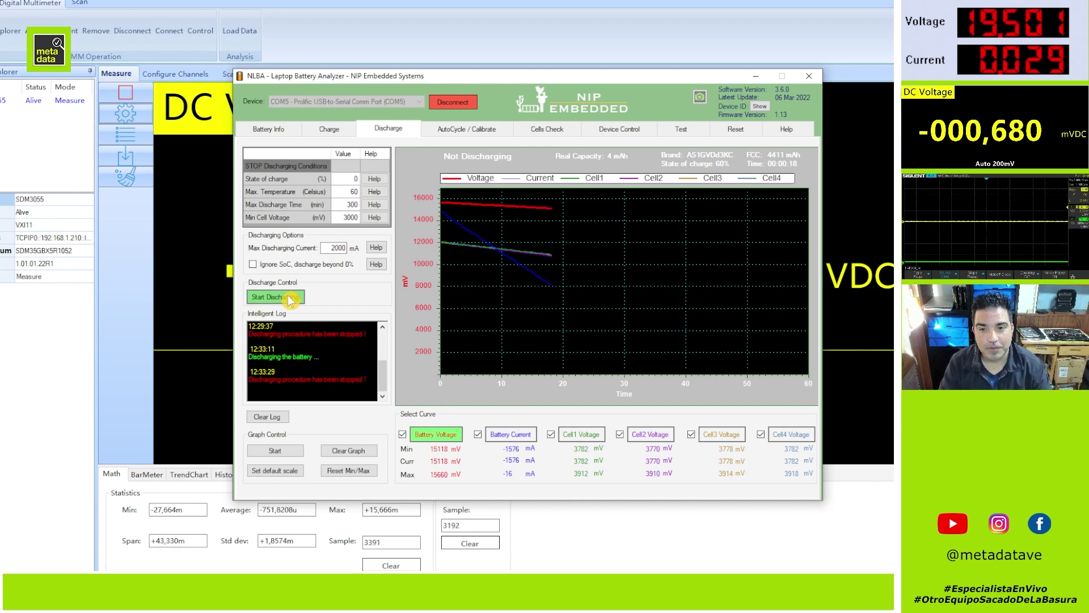
- Open another reset session with a fresh SBS report and enable the chip functions for BQ40Z5XX,BQ405X
click(726, 131)
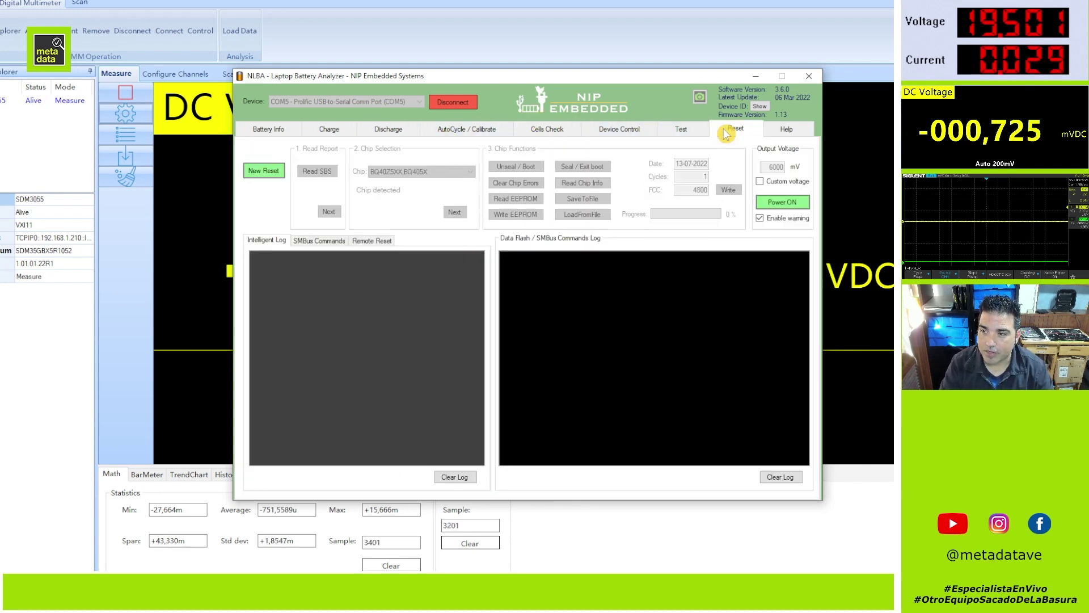
click(273, 177)
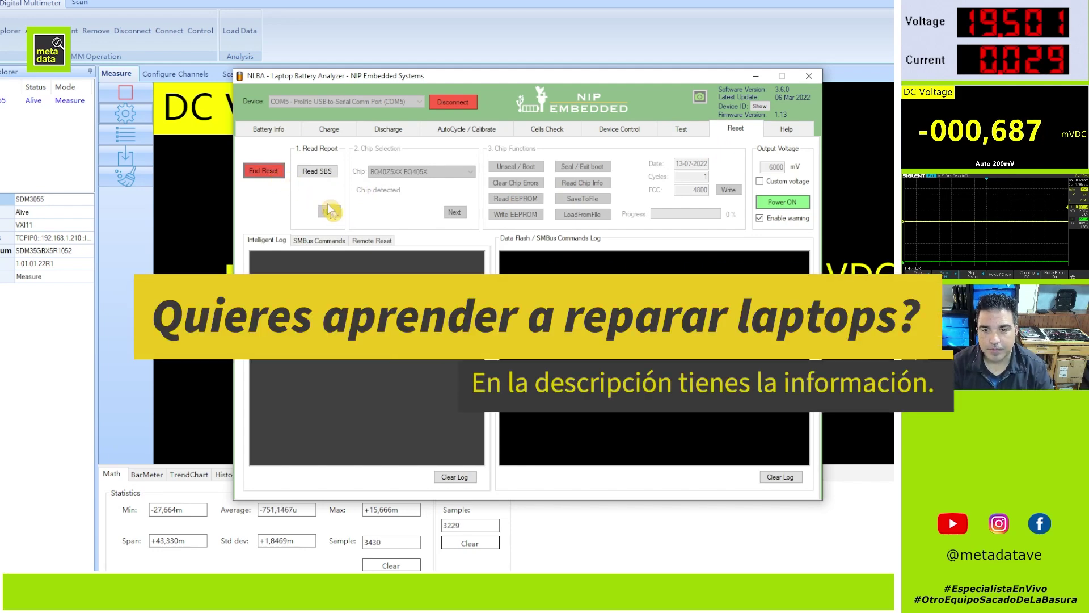
click(323, 173)
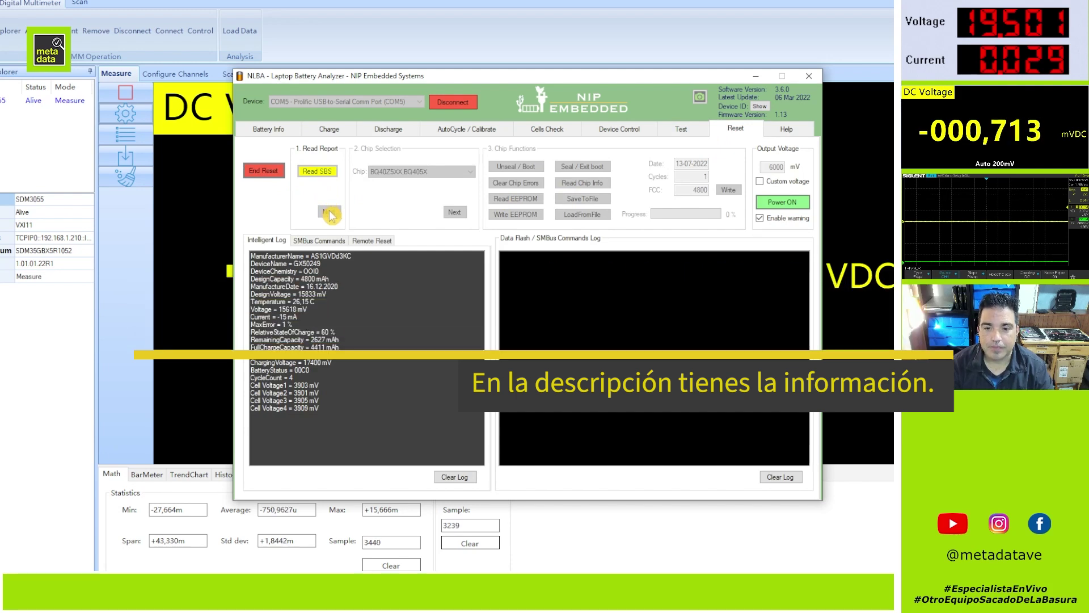
click(330, 212)
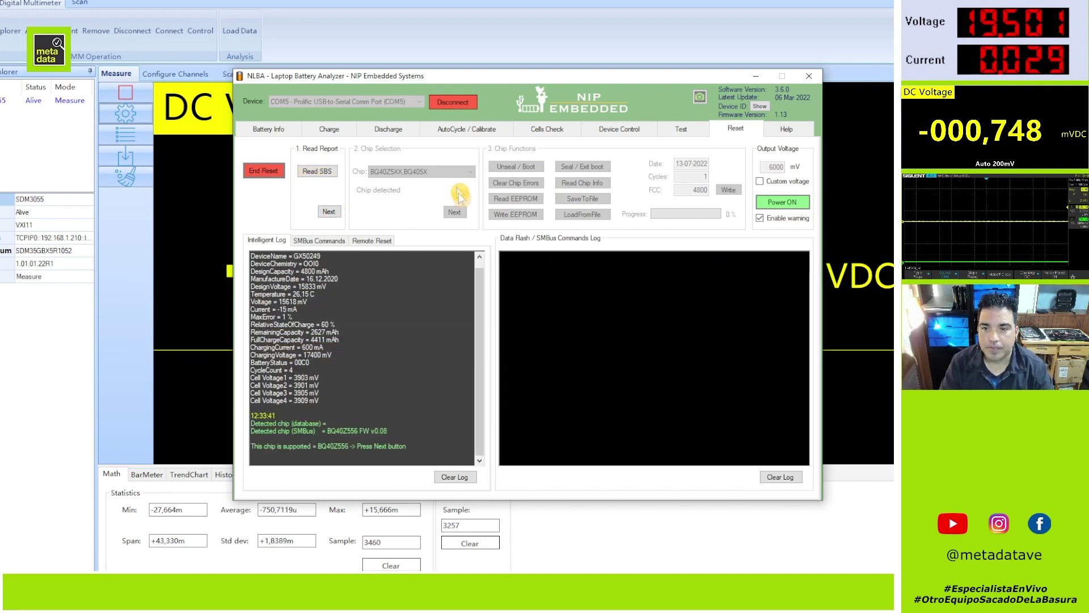
click(335, 216)
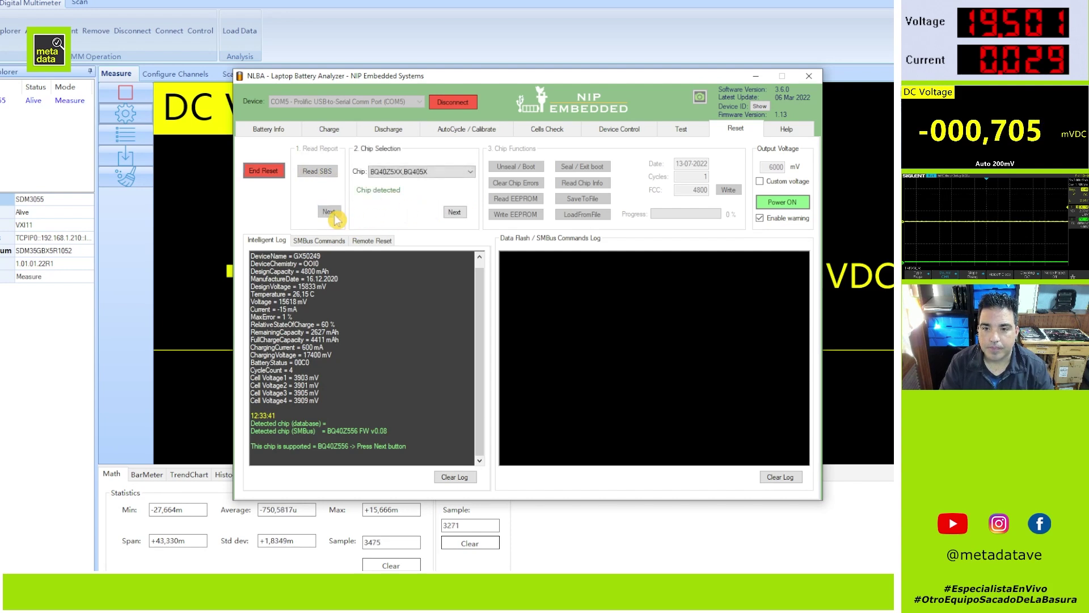
click(454, 213)
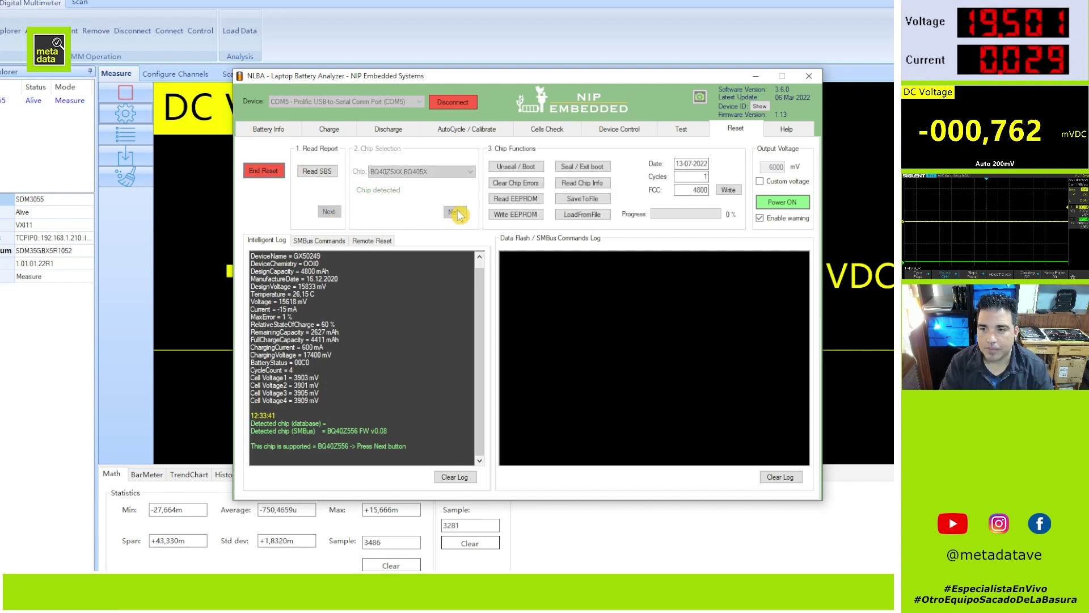
- Unseal the battery chip and write the date 13-07-2022, 1 cycle and an FCC of 4800 to it
click(522, 168)
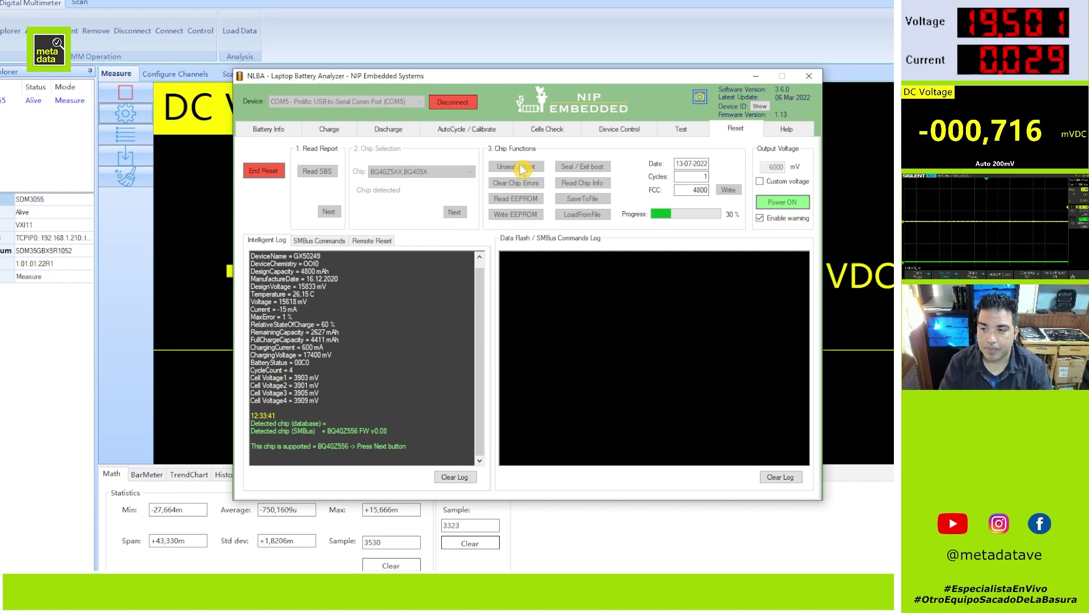
click(521, 168)
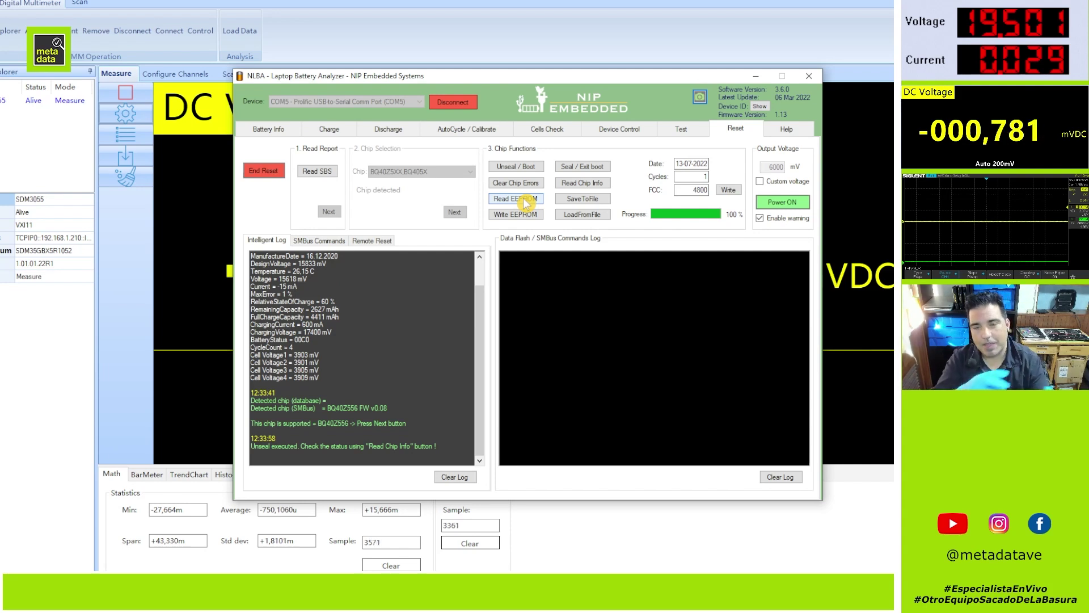
double_click(692, 177)
key(BackSpace)
text(1)
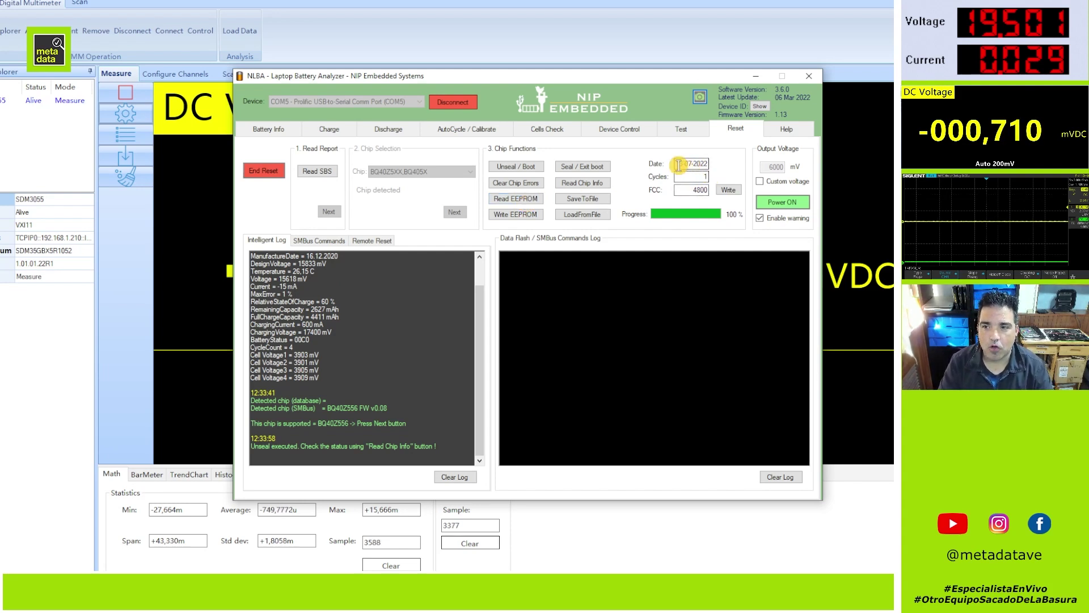
click(728, 191)
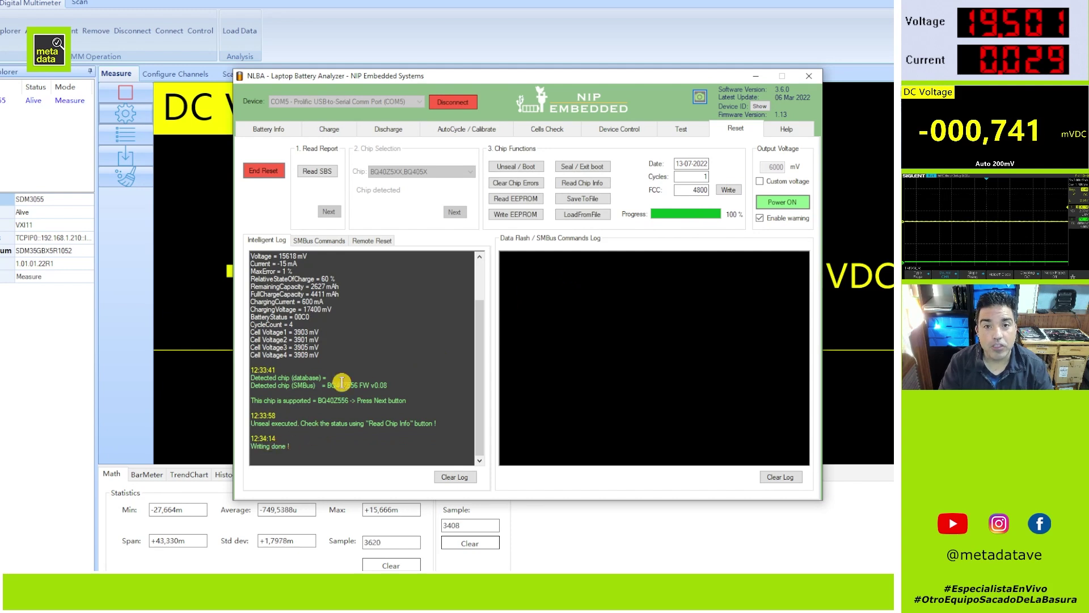
- Seal the chip after the write and check its status in a fresh chip info report
click(579, 169)
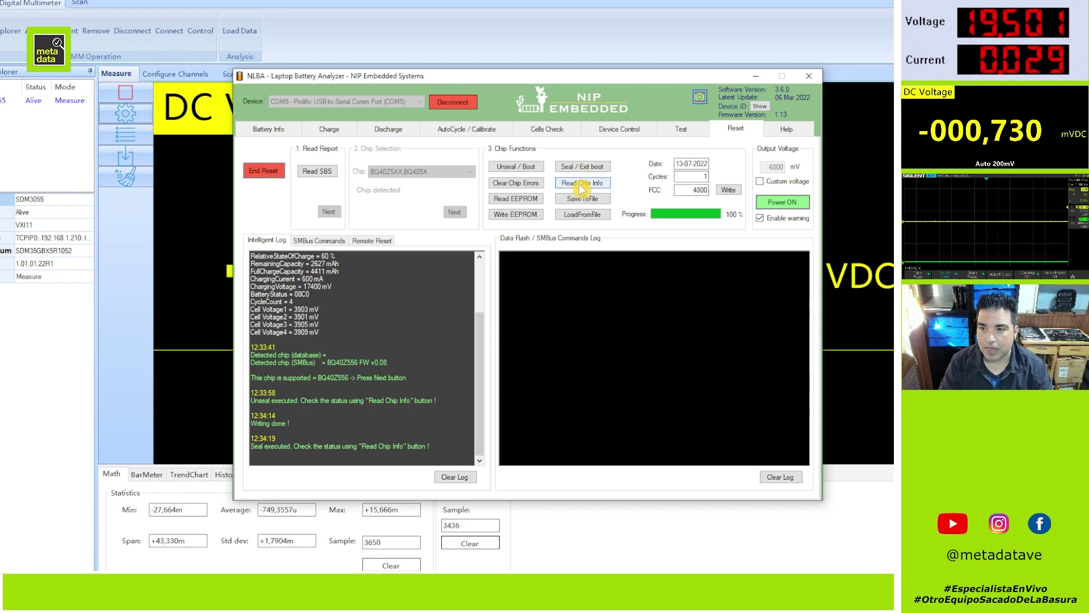
click(582, 183)
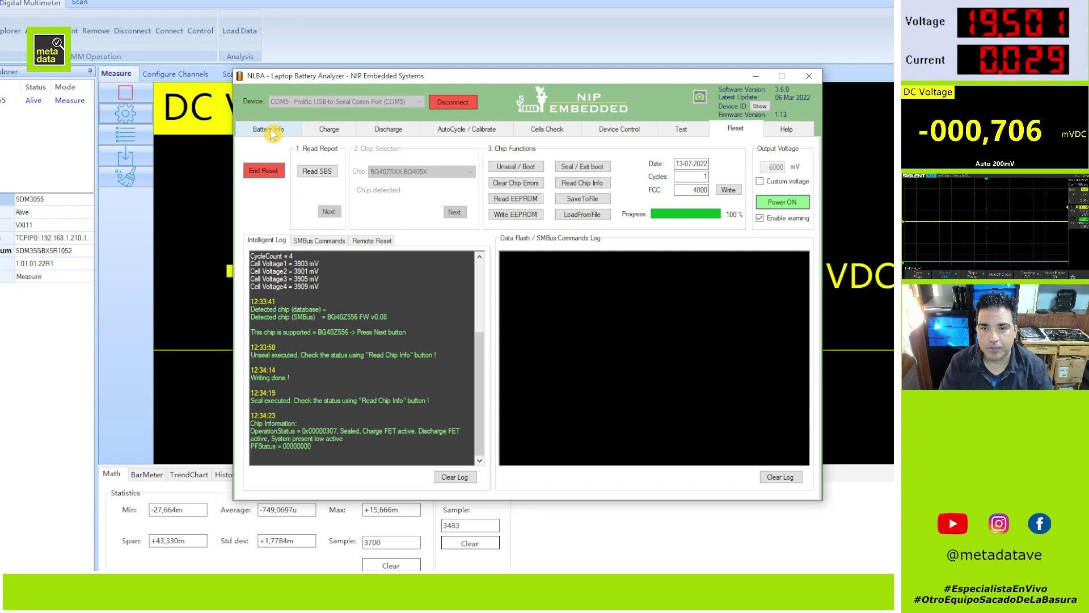
- End the reset session and read all battery data once to check the manufacture date and cycle count
click(264, 171)
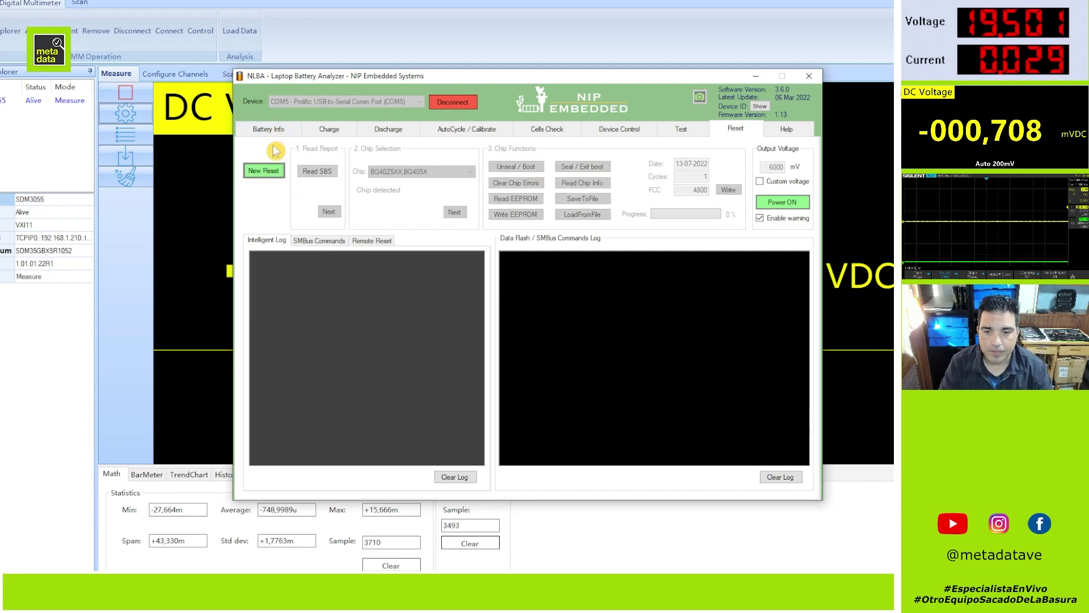
click(268, 128)
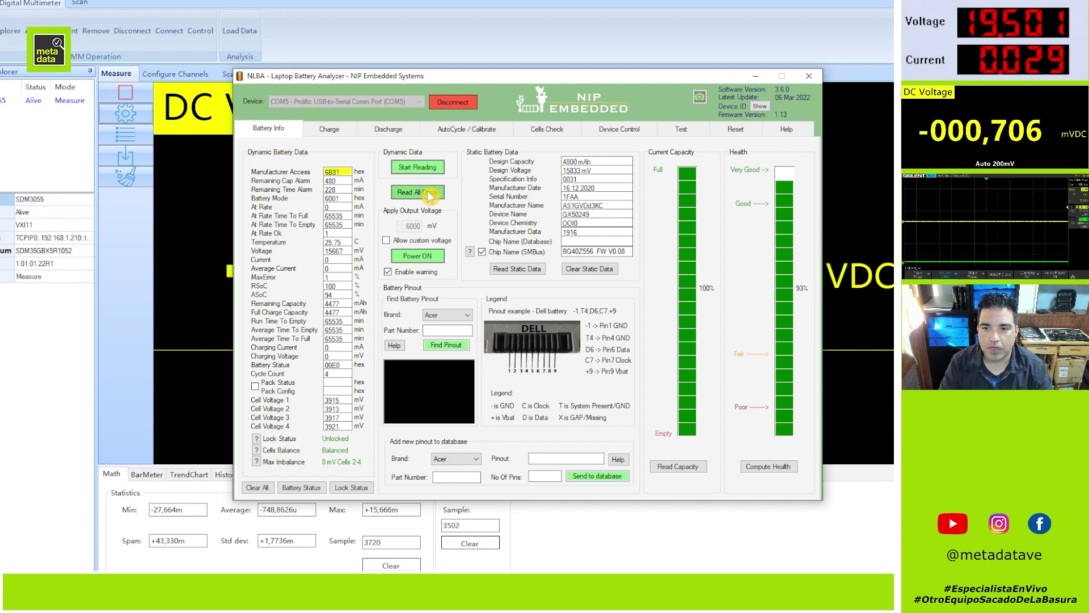
click(421, 192)
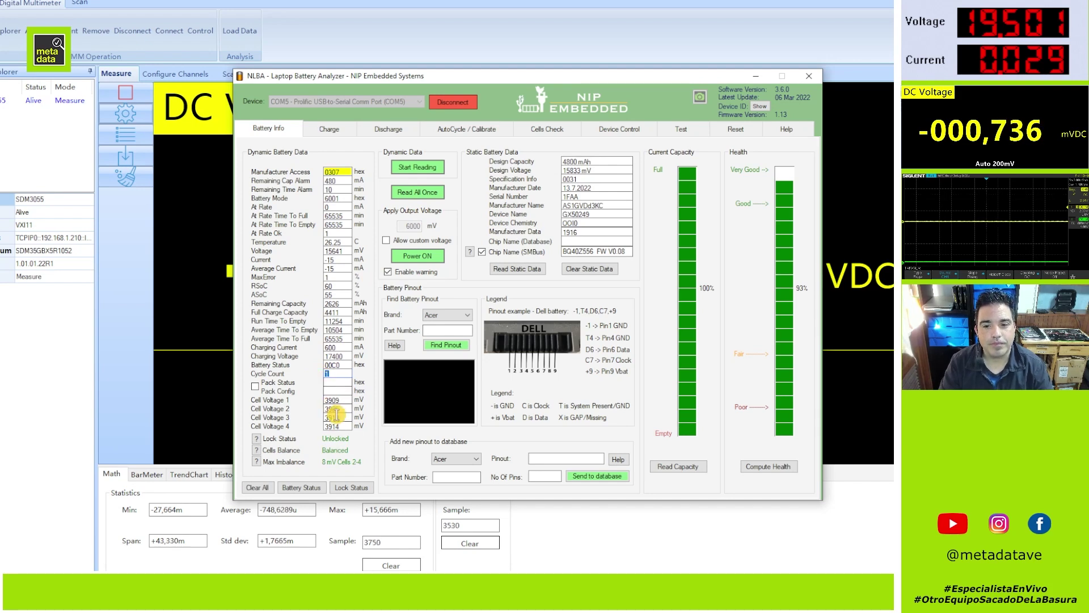
- Run a charge test on the battery, stop it after about 22 seconds, and disconnect the analyzer
click(334, 132)
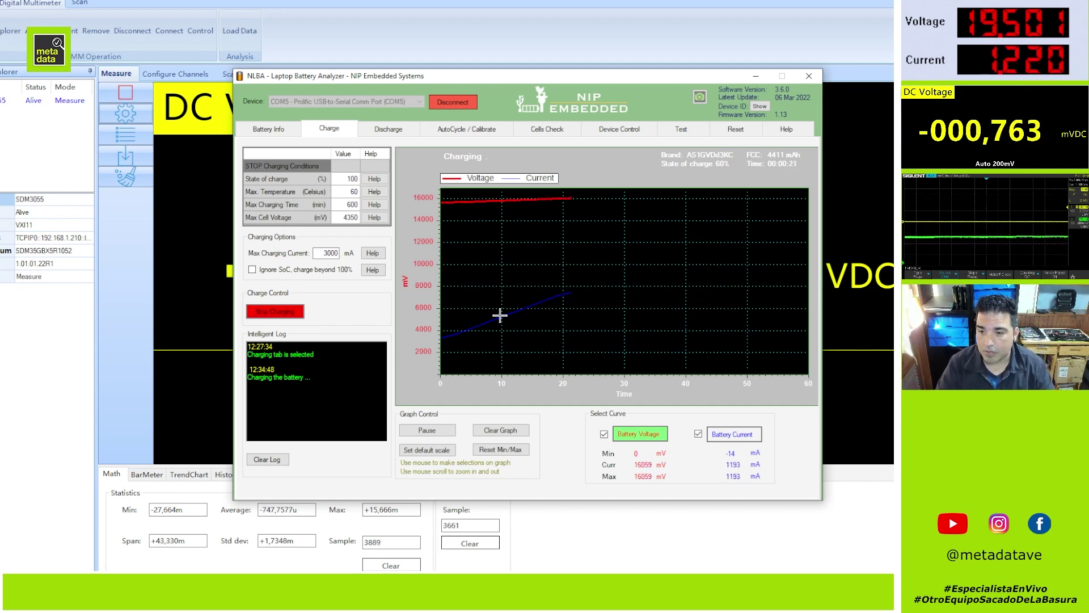
click(293, 314)
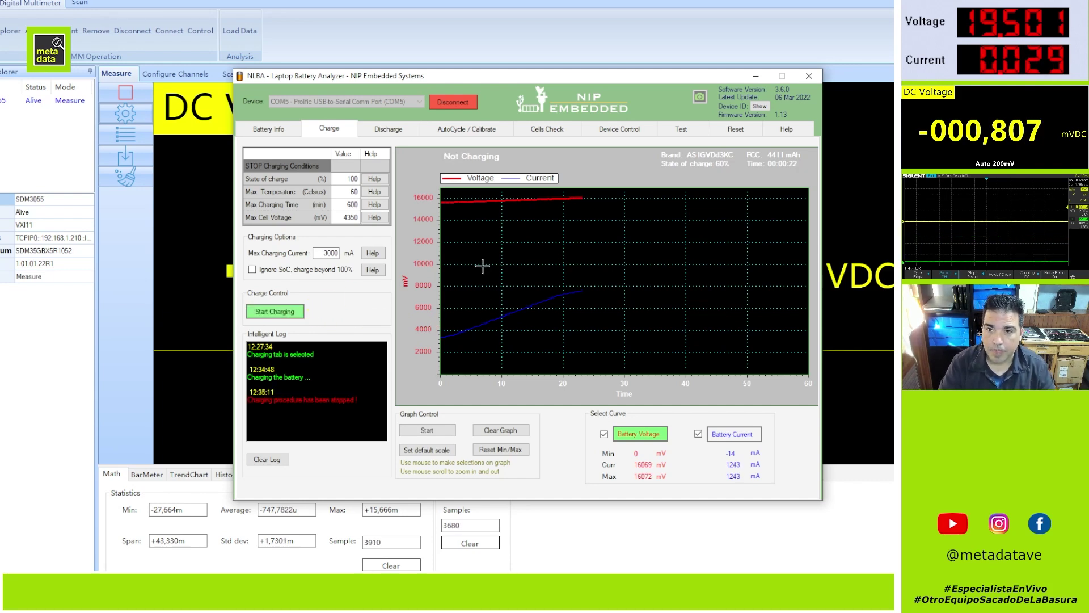
click(474, 102)
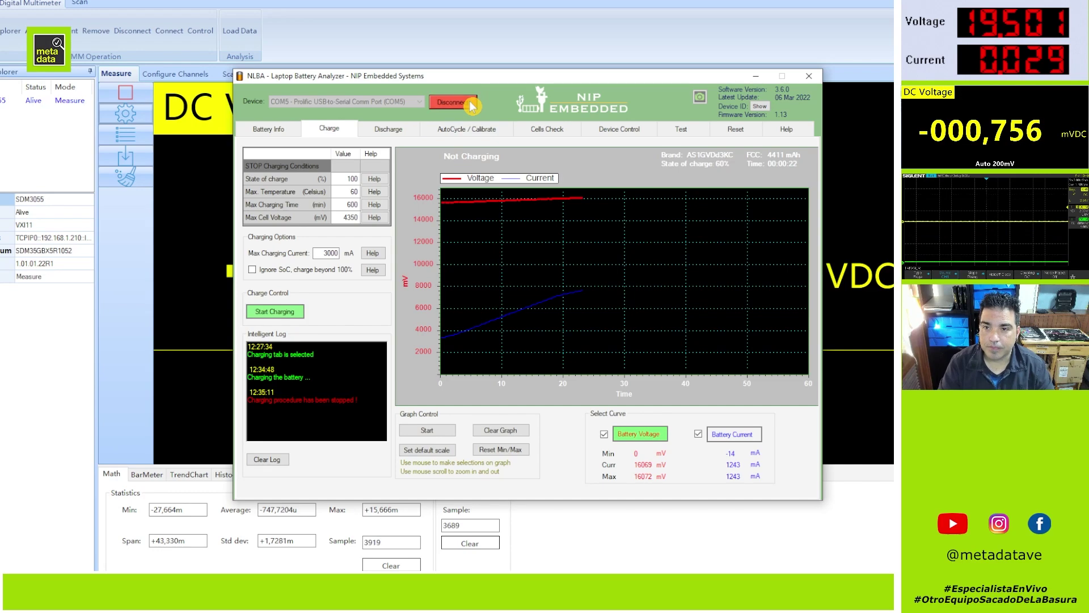